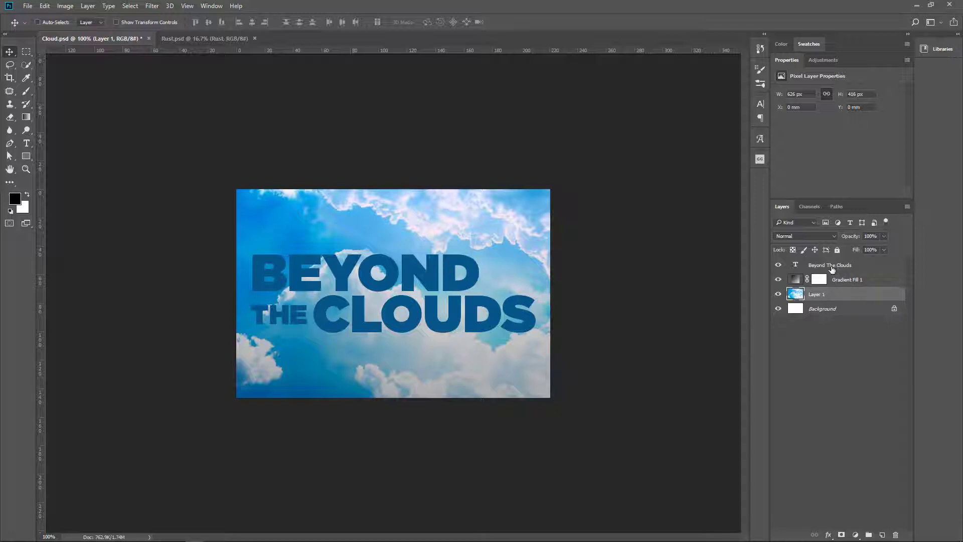
Step: Open the Blending Options for the Beyond The Clouds text layer, keeping the artwork in view
{"action": "left_click", "coordinate": [837, 266]}
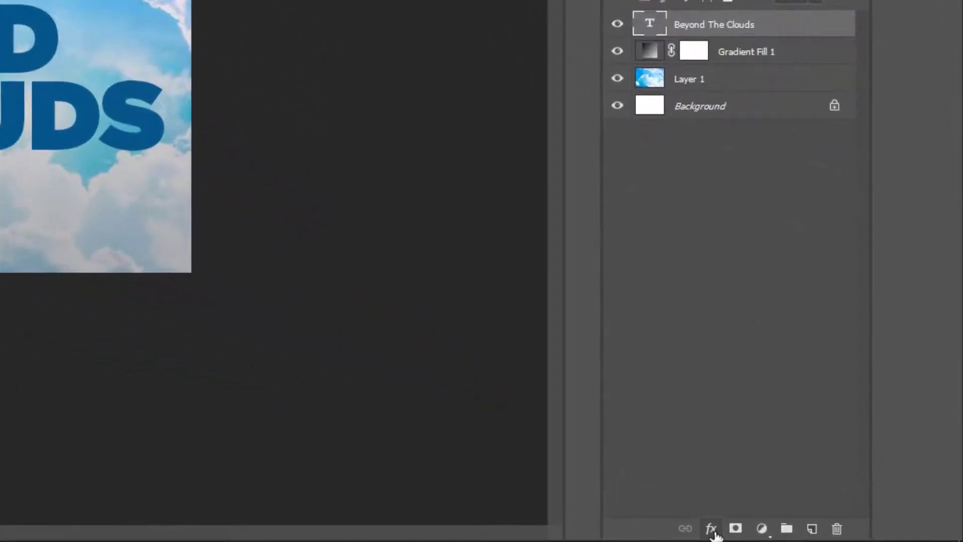
{"action": "left_click", "coordinate": [712, 529]}
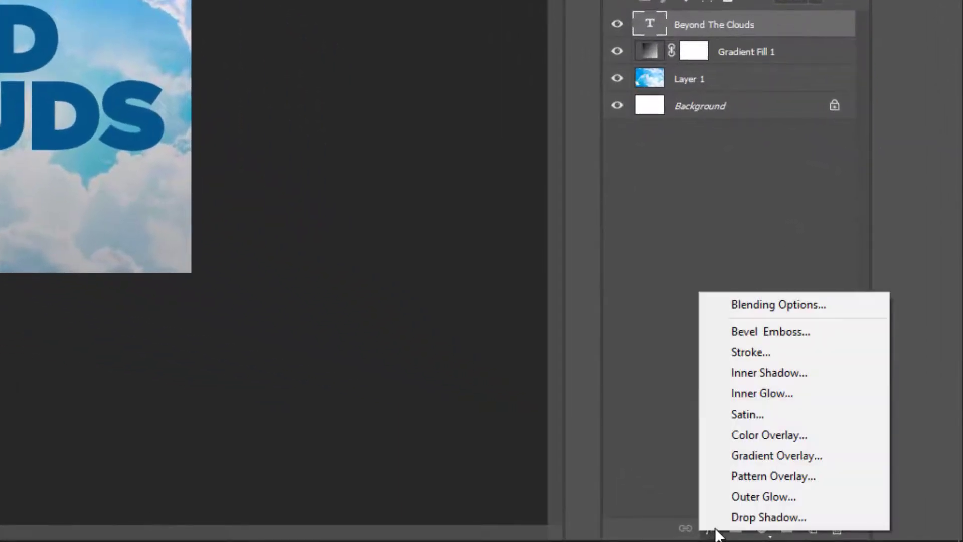
{"action": "left_click", "coordinate": [769, 304]}
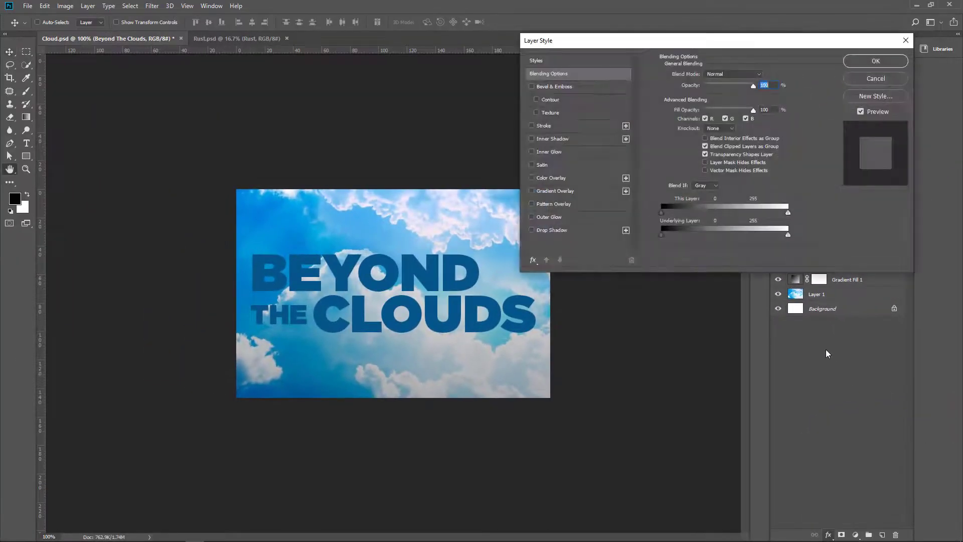
{"action": "left_click_drag", "start_coordinate": [698, 51], "coordinate": [606, 69]}
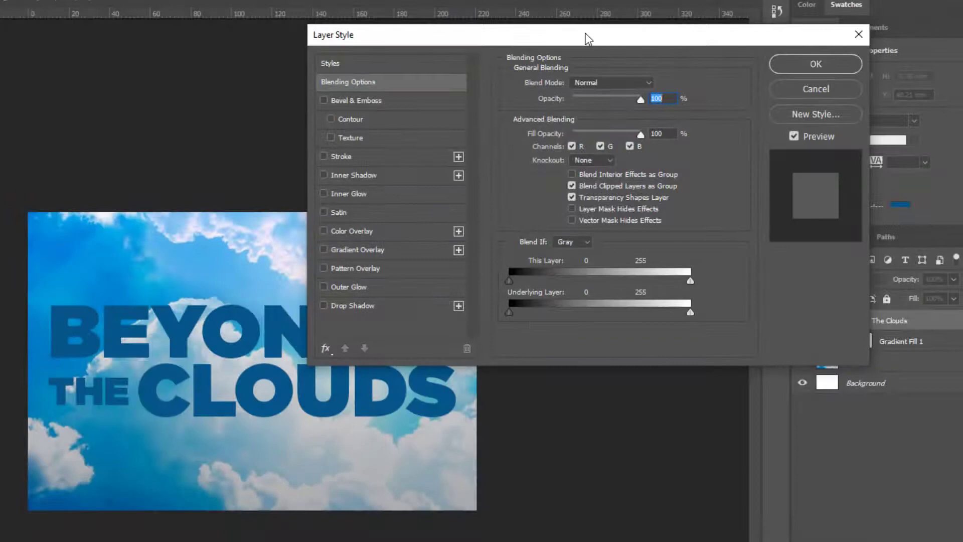
{"action": "left_click_drag", "start_coordinate": [616, 40], "coordinate": [667, 41]}
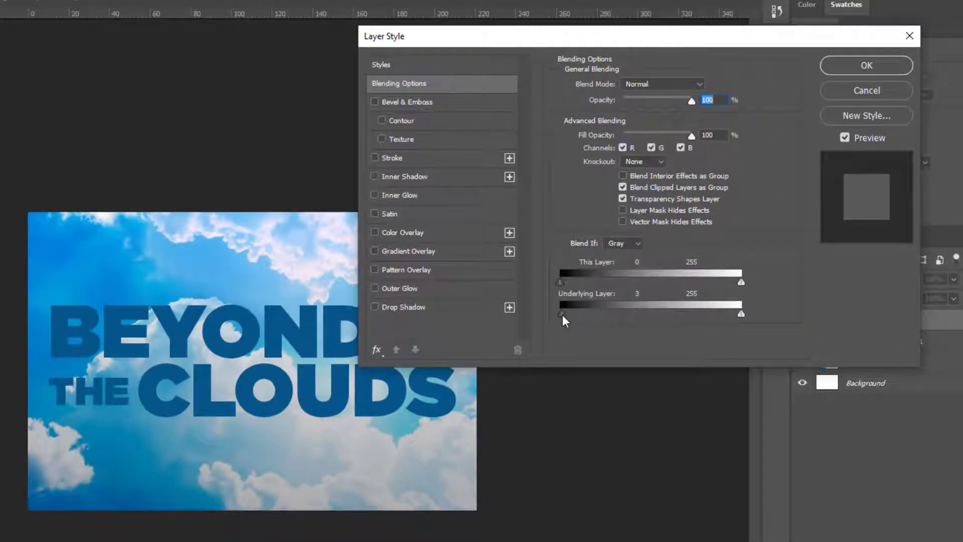
Step: Try raising the Underlying Layer black slider to about 129 in Blend If, and return it to 0
{"action": "left_click_drag", "start_coordinate": [562, 314], "coordinate": [603, 316]}
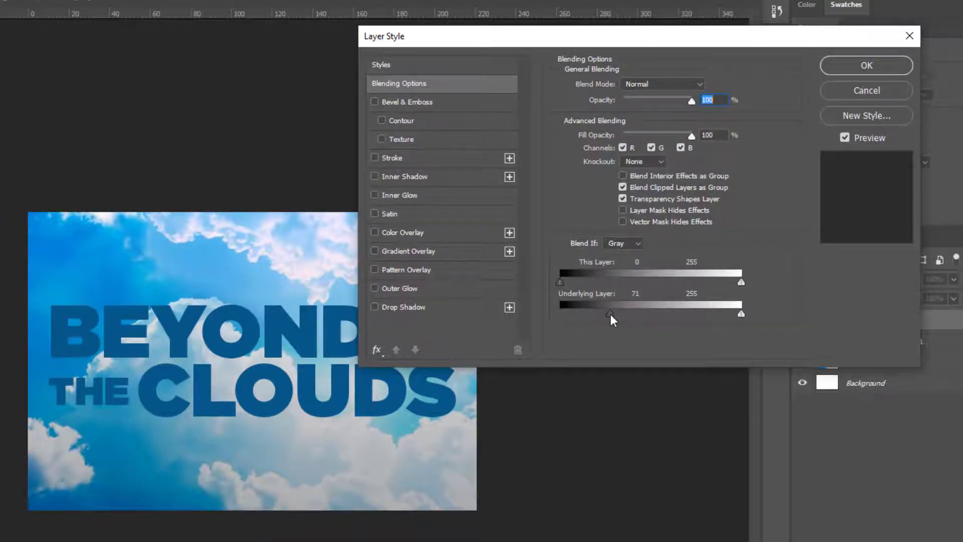
{"action": "left_click_drag", "start_coordinate": [617, 313], "coordinate": [652, 311]}
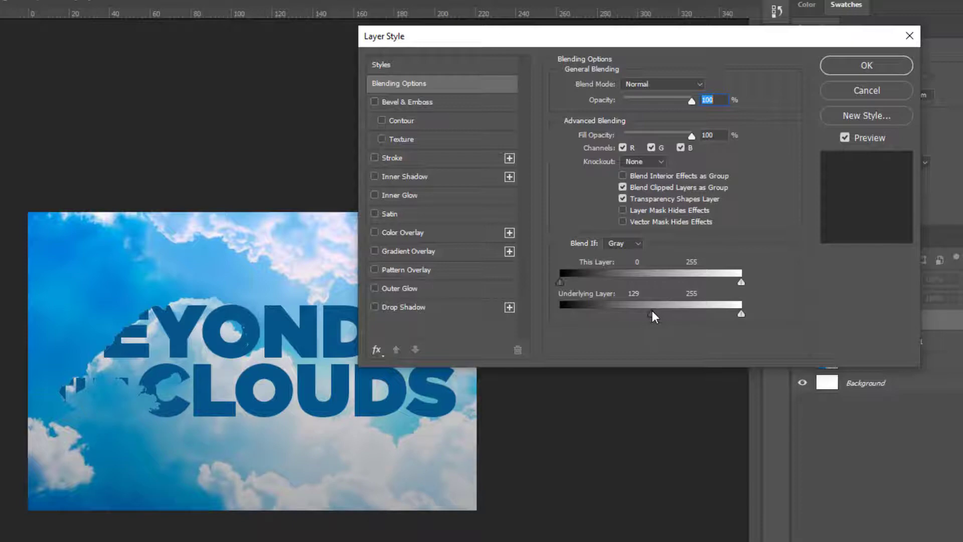
{"action": "left_click_drag", "start_coordinate": [652, 311], "coordinate": [538, 305]}
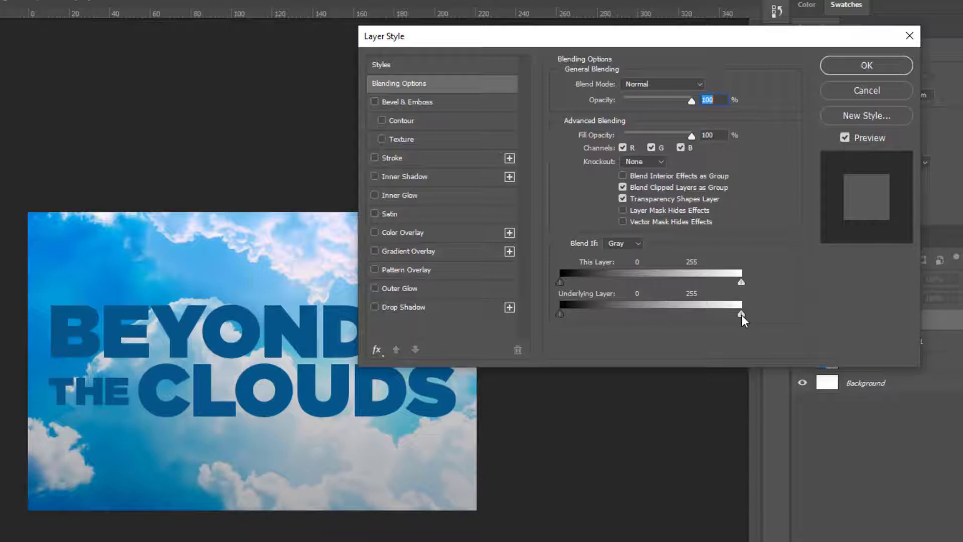
Step: Lower the Underlying Layer white slider and split it to about 136 / 198 so the clouds fade through the text
{"action": "left_click_drag", "start_coordinate": [741, 314], "coordinate": [693, 310]}
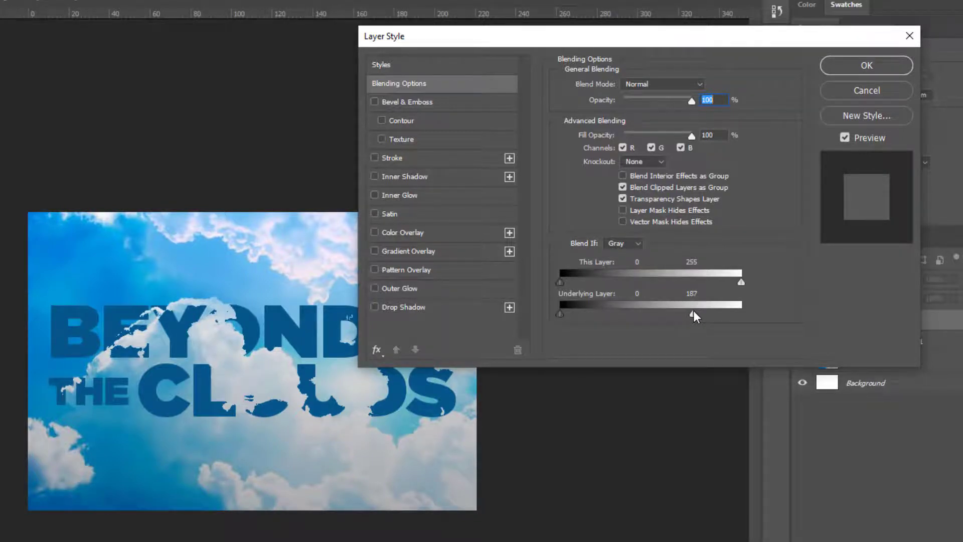
{"action": "left_click_drag", "start_coordinate": [693, 310], "coordinate": [667, 314]}
{"action": "key", "text": "alt"}
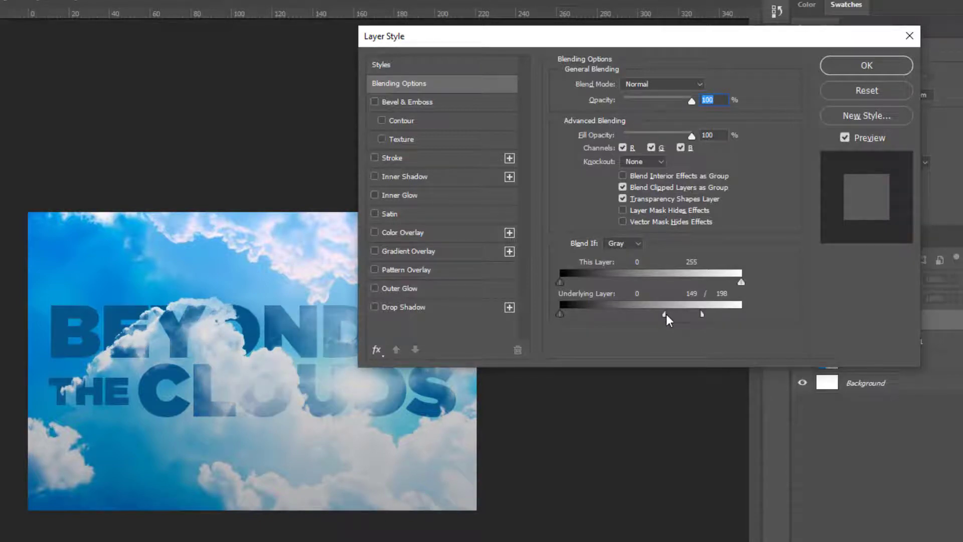
{"action": "mouse_move", "coordinate": [656, 39]}
{"action": "left_mouse_down"}
{"action": "mouse_move", "coordinate": [692, 41]}
{"action": "mouse_move", "coordinate": [674, 40]}
{"action": "left_mouse_up"}
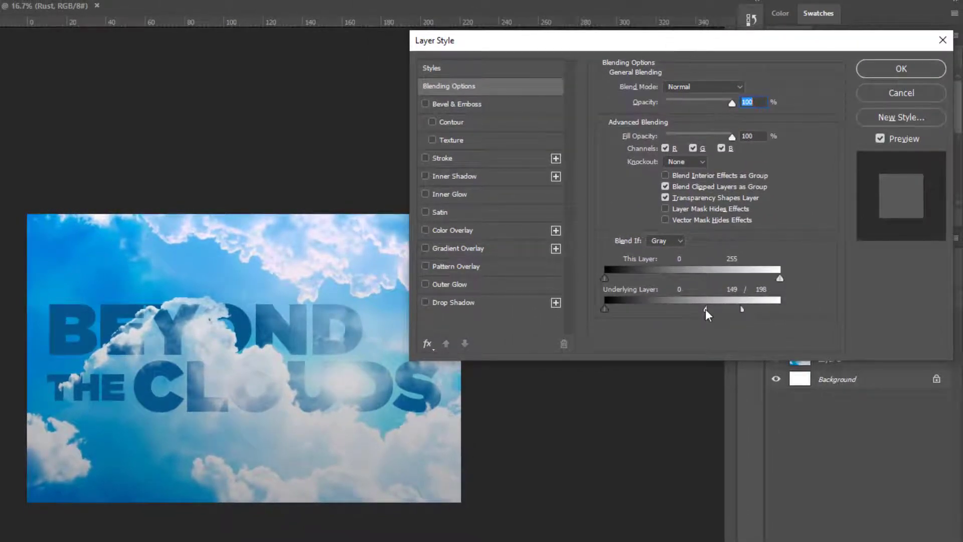
{"action": "mouse_move", "coordinate": [705, 309]}
{"action": "left_mouse_down"}
{"action": "mouse_move", "coordinate": [694, 307]}
{"action": "mouse_move", "coordinate": [727, 304]}
{"action": "mouse_move", "coordinate": [692, 304]}
{"action": "mouse_move", "coordinate": [739, 308]}
{"action": "mouse_move", "coordinate": [700, 312]}
{"action": "left_mouse_up"}
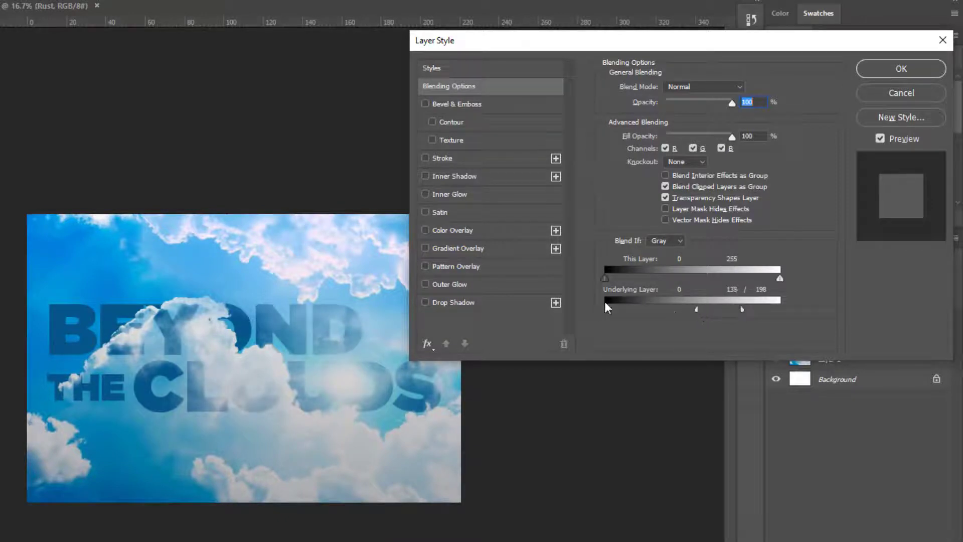
Step: Set the Underlying Layer black slider to 43 and the white split to 138 / 196, and apply the layer style
{"action": "left_click_drag", "start_coordinate": [607, 309], "coordinate": [667, 310]}
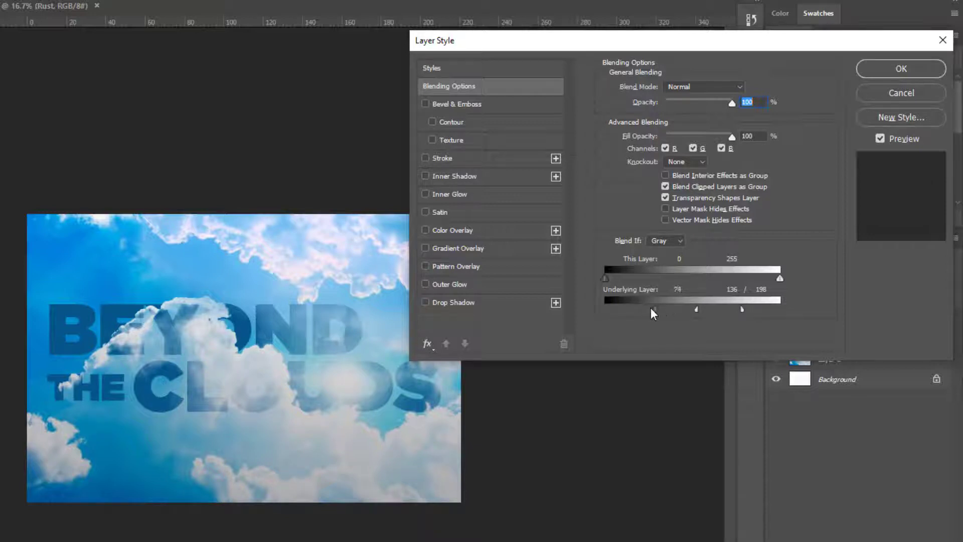
{"action": "mouse_move", "coordinate": [642, 309]}
{"action": "left_mouse_down"}
{"action": "mouse_move", "coordinate": [659, 308]}
{"action": "mouse_move", "coordinate": [632, 309]}
{"action": "left_mouse_up"}
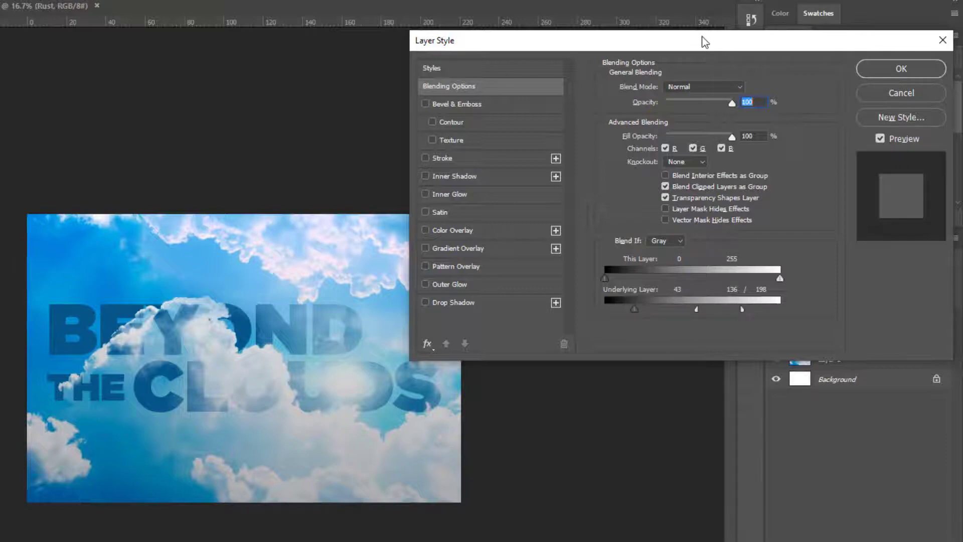
{"action": "left_click_drag", "start_coordinate": [702, 39], "coordinate": [725, 35]}
{"action": "left_click_drag", "start_coordinate": [717, 305], "coordinate": [760, 305]}
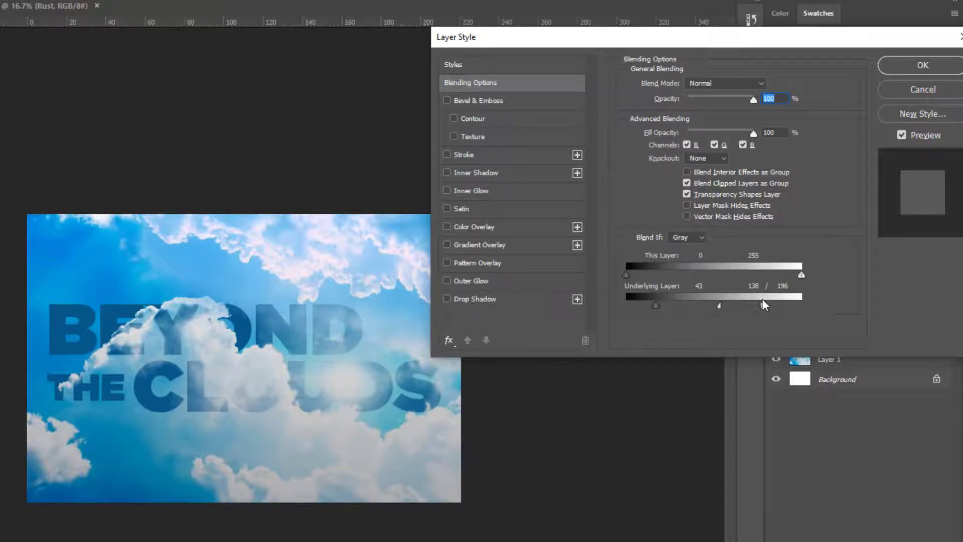
{"action": "left_click", "coordinate": [912, 67]}
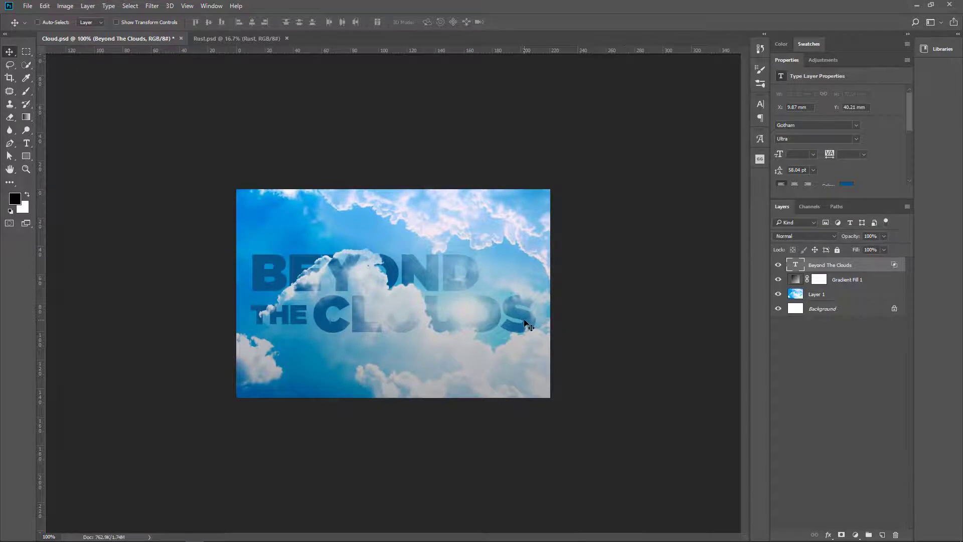
Step: Move the Beyond The Clouds text up over the upper clouds, to a Y position of about 12 mm
{"action": "left_click_drag", "start_coordinate": [528, 324], "coordinate": [521, 281]}
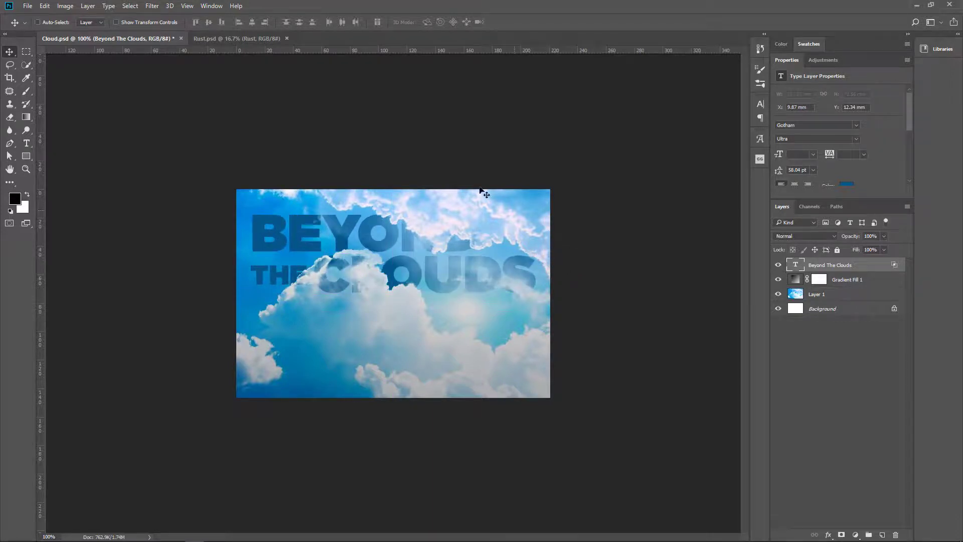
Step: In Rust.psd, recolor the RUST text to f7d4a8, sampled from the light peeling paint in the image
{"action": "left_click", "coordinate": [256, 38]}
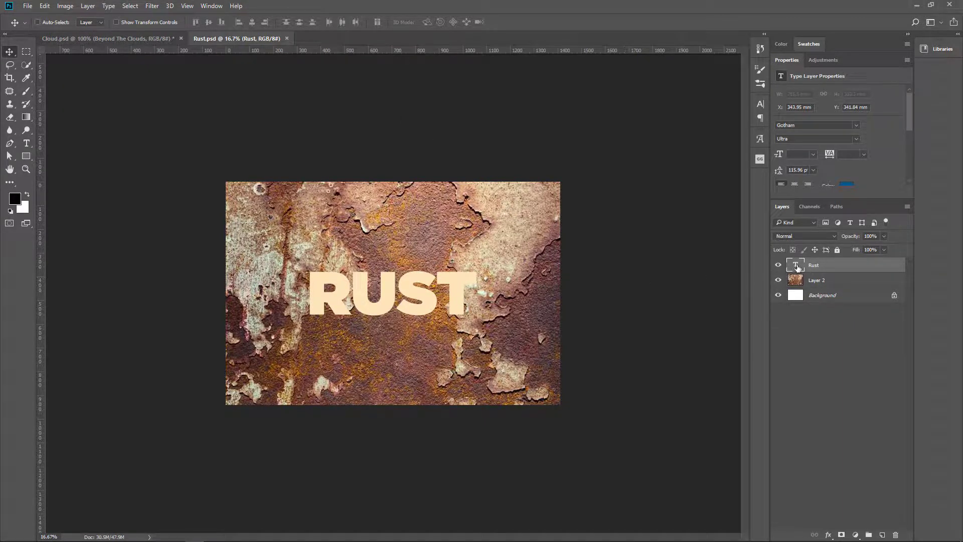
{"action": "double_click", "coordinate": [795, 266]}
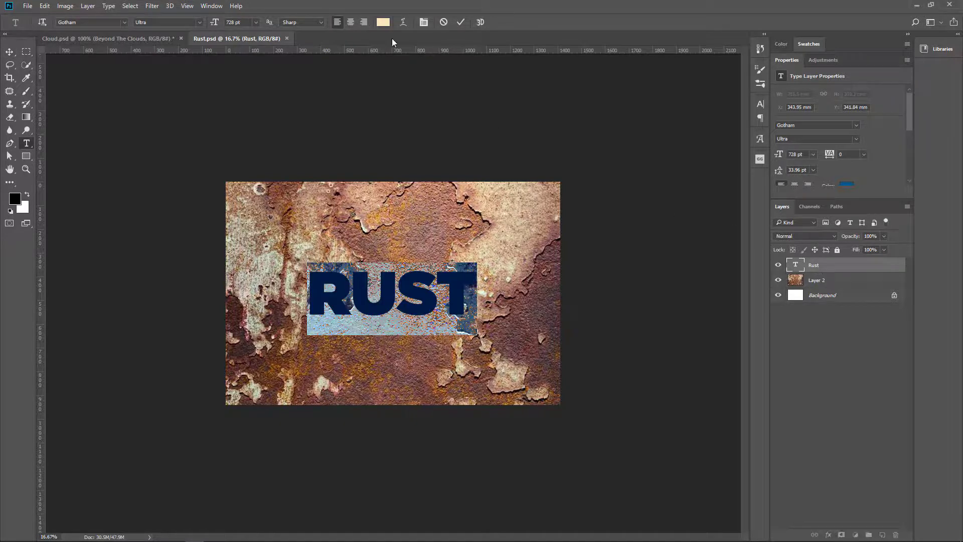
{"action": "left_click", "coordinate": [846, 183]}
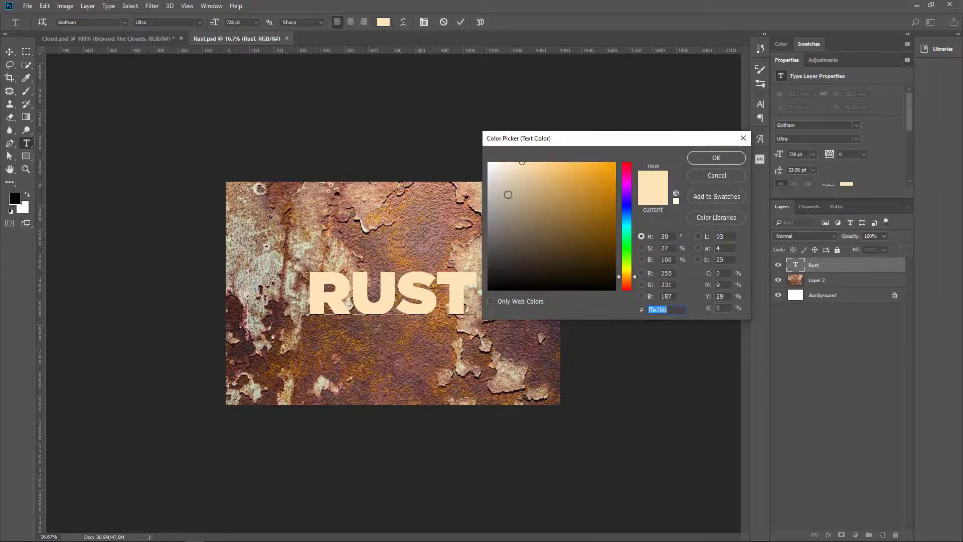
{"action": "left_click", "coordinate": [464, 263]}
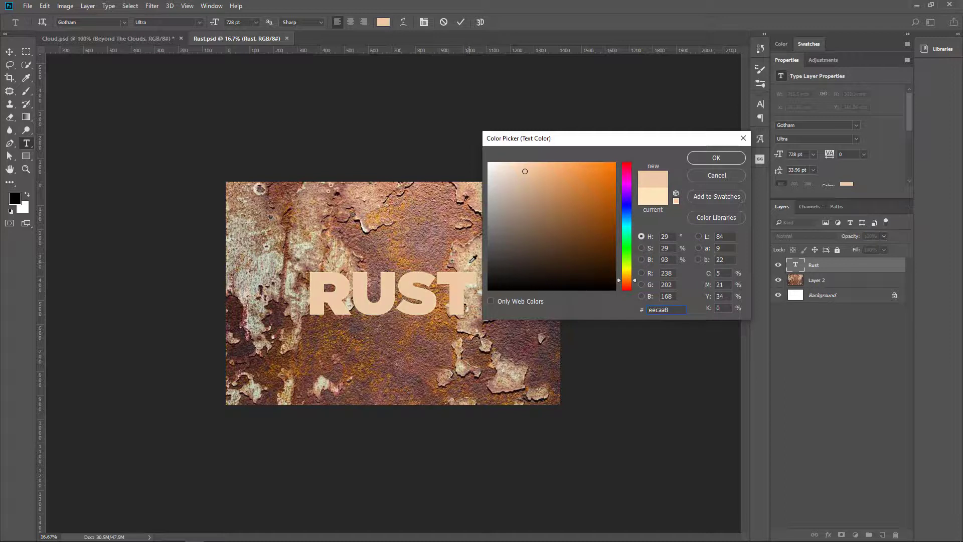
{"action": "left_click", "coordinate": [466, 257]}
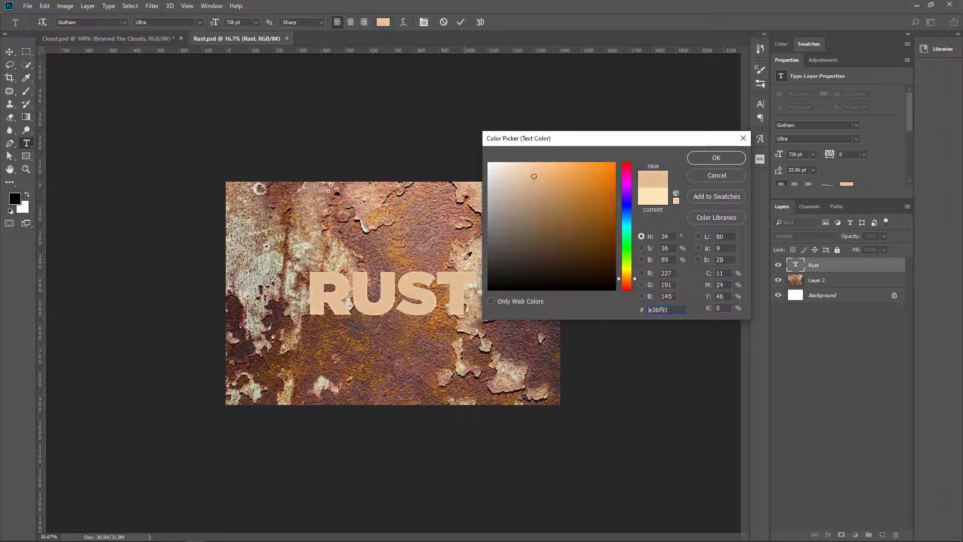
{"action": "left_click", "coordinate": [466, 254]}
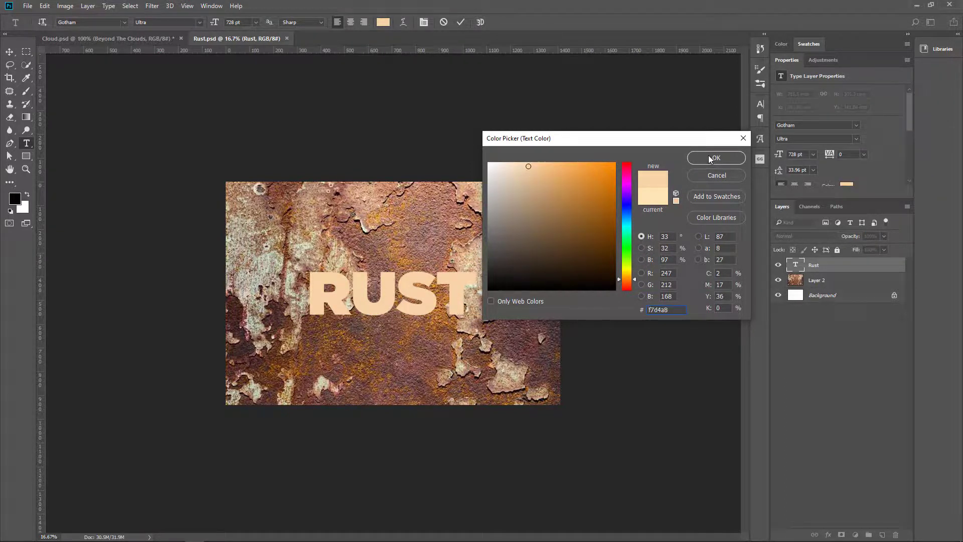
{"action": "left_click", "coordinate": [707, 158]}
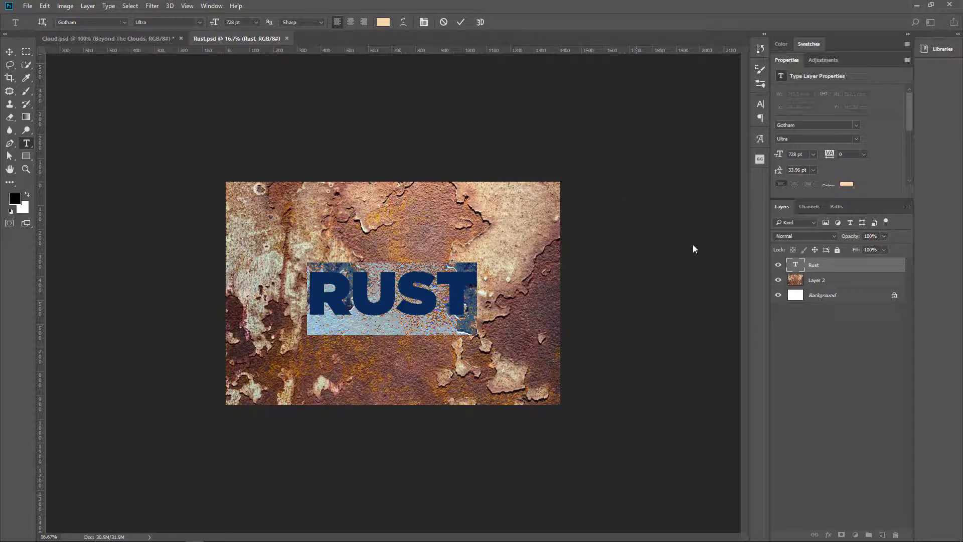
{"action": "left_click", "coordinate": [9, 52]}
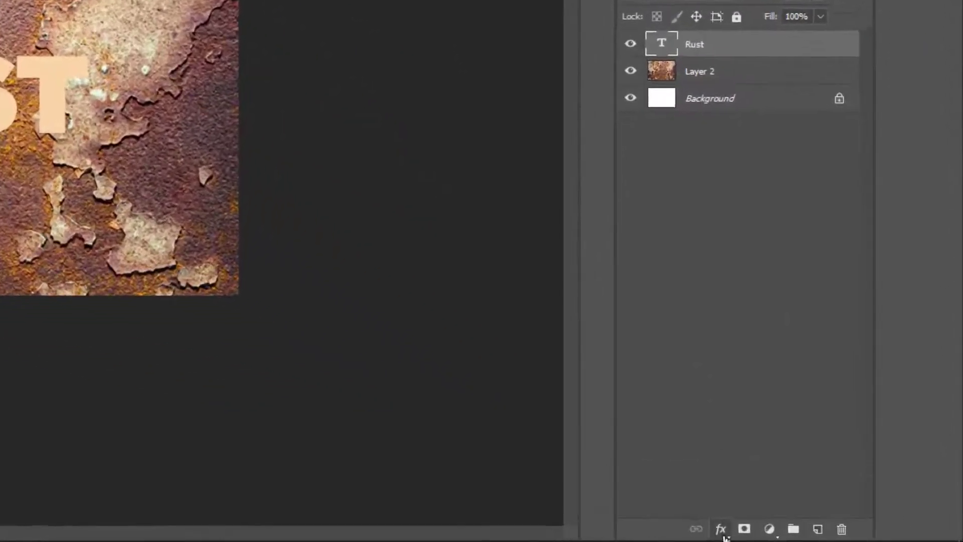
Step: In the Rust text layer's Blending Options, raise the Underlying Layer black slider and split it to 54 / 96
{"action": "left_click", "coordinate": [802, 533]}
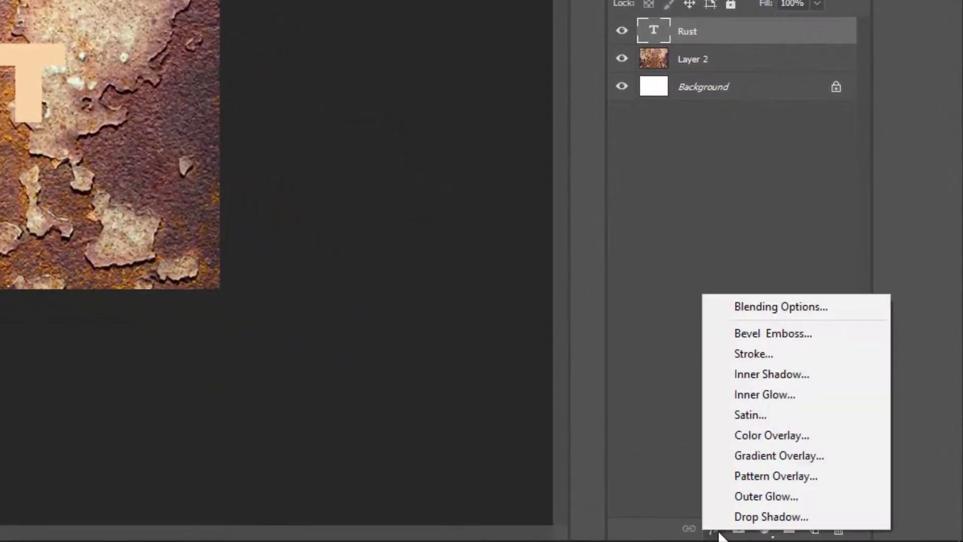
{"action": "left_click", "coordinate": [776, 308]}
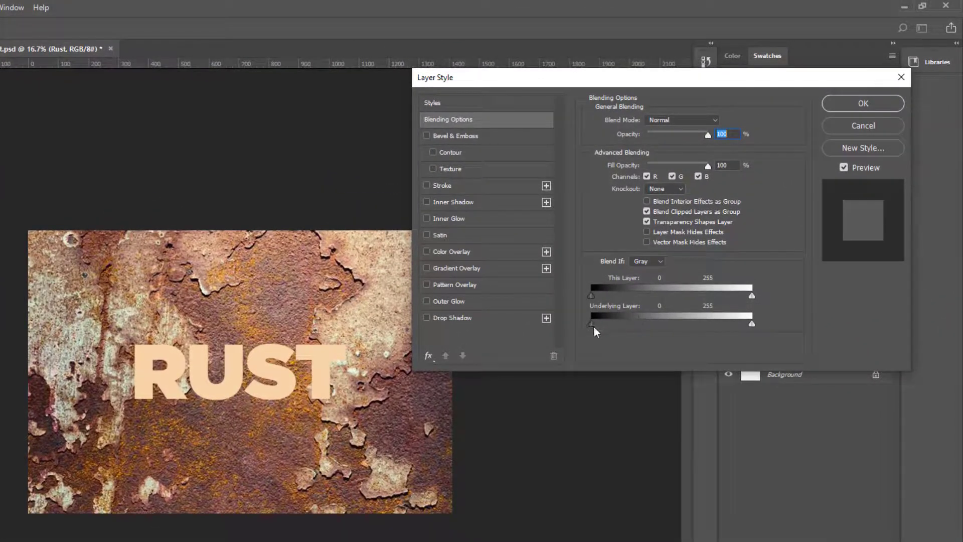
{"action": "left_click_drag", "start_coordinate": [591, 324], "coordinate": [625, 322]}
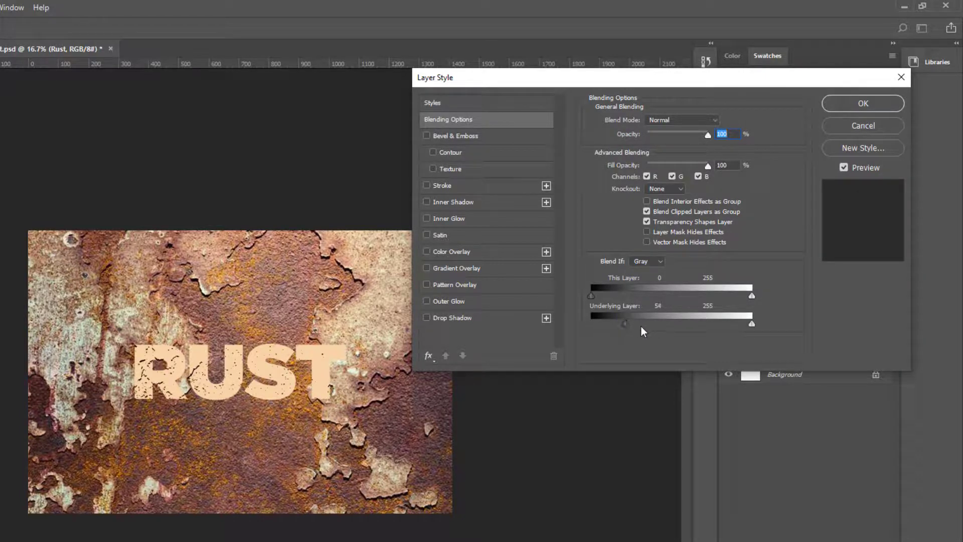
{"action": "left_click_drag", "start_coordinate": [627, 325], "coordinate": [649, 325], "text": "alt"}
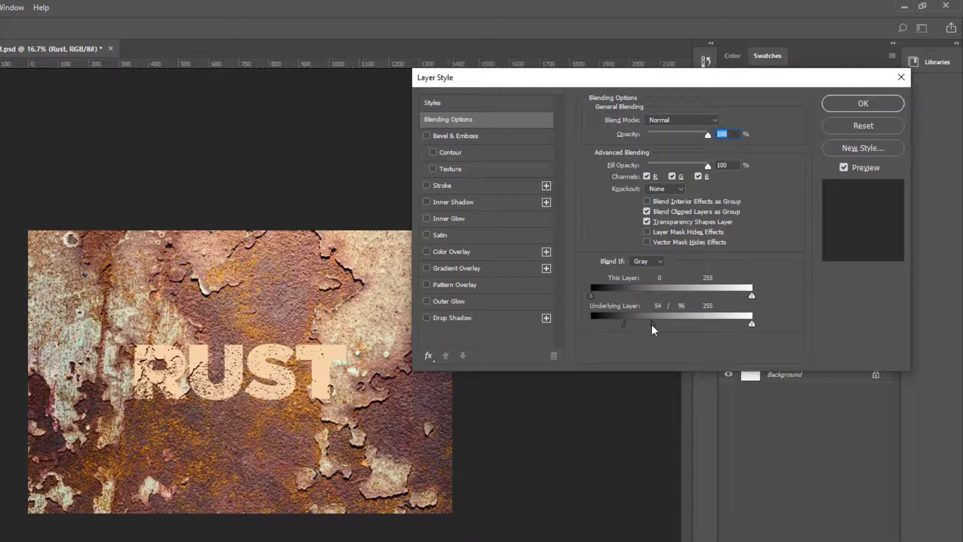
Step: Split the Underlying Layer white slider to 193 / 204, adjust the black split to 56 / 112, and apply the layer style
{"action": "left_click_drag", "start_coordinate": [751, 324], "coordinate": [702, 324]}
{"action": "mouse_move", "coordinate": [704, 324]}
{"action": "left_mouse_down"}
{"action": "mouse_move", "coordinate": [690, 325]}
{"action": "mouse_move", "coordinate": [703, 325]}
{"action": "left_mouse_up"}
{"action": "left_click_drag", "start_coordinate": [623, 323], "coordinate": [661, 323]}
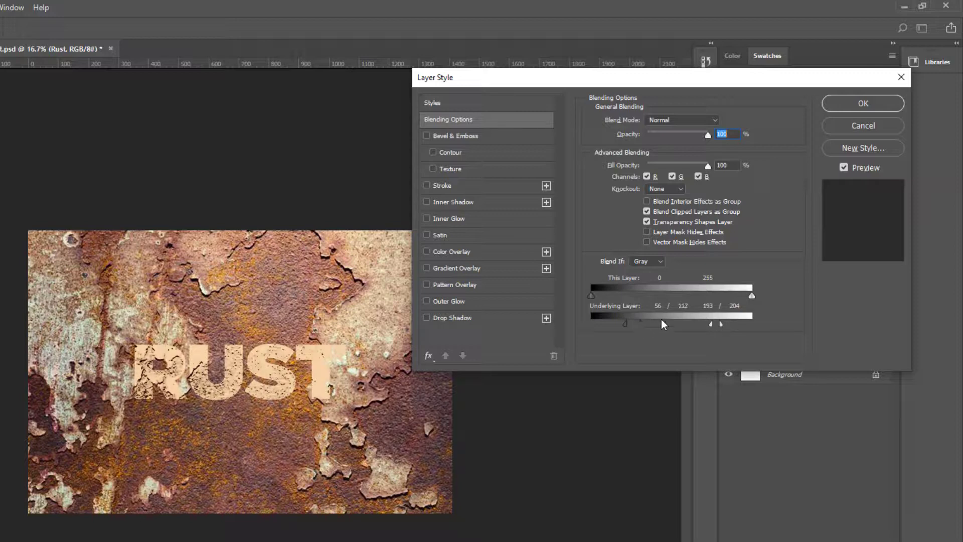
{"action": "left_click", "coordinate": [845, 104]}
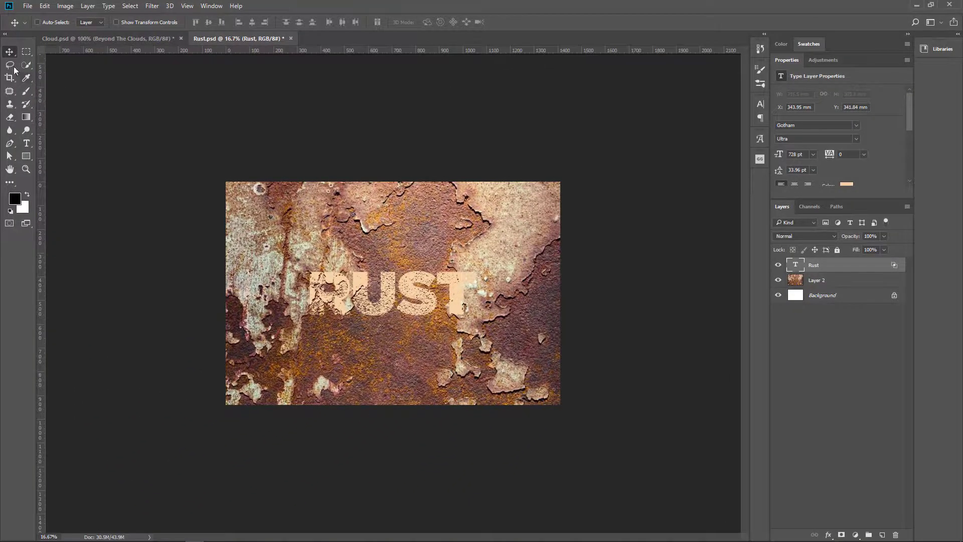
Step: Scale the RUST text up proportionally about its center to roughly 151%
{"action": "key", "text": "ctrl+t"}
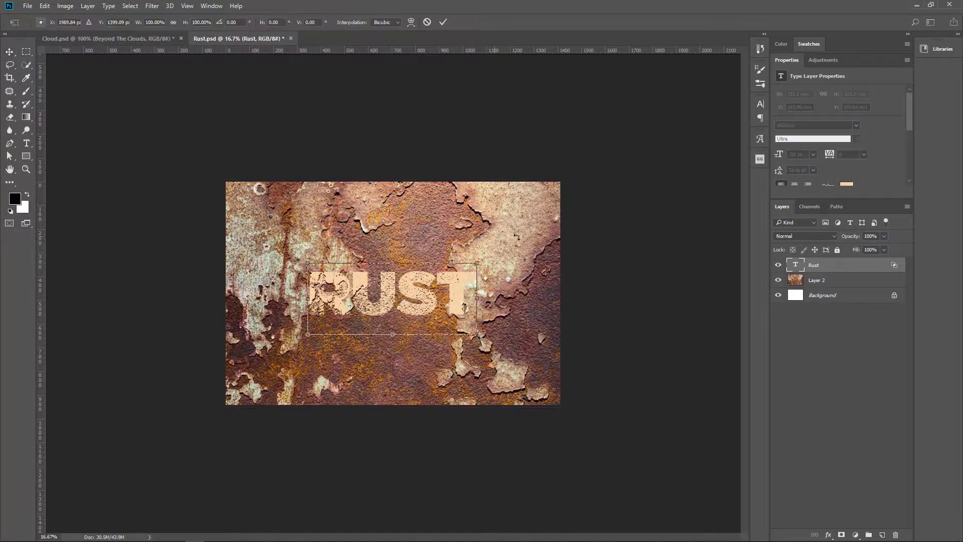
{"action": "left_click_drag", "start_coordinate": [477, 334], "coordinate": [523, 340]}
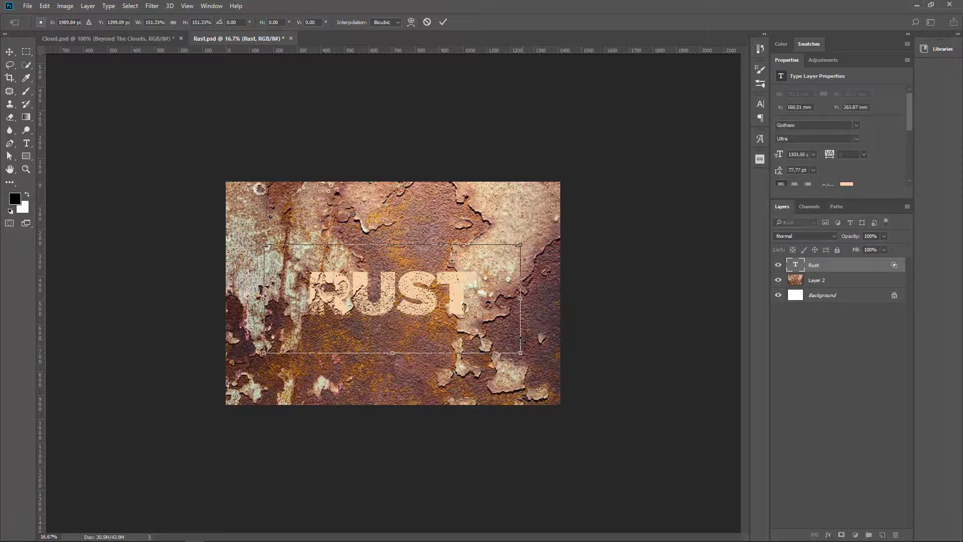